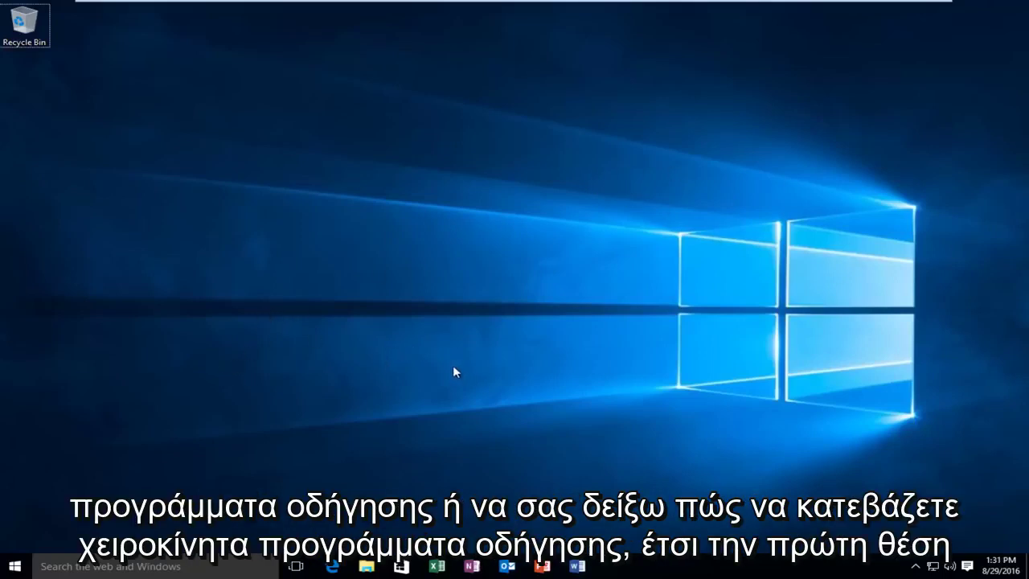
Step: Search the Start menu for 'device manager' and launch Device Manager from the results
left_click(17, 568)
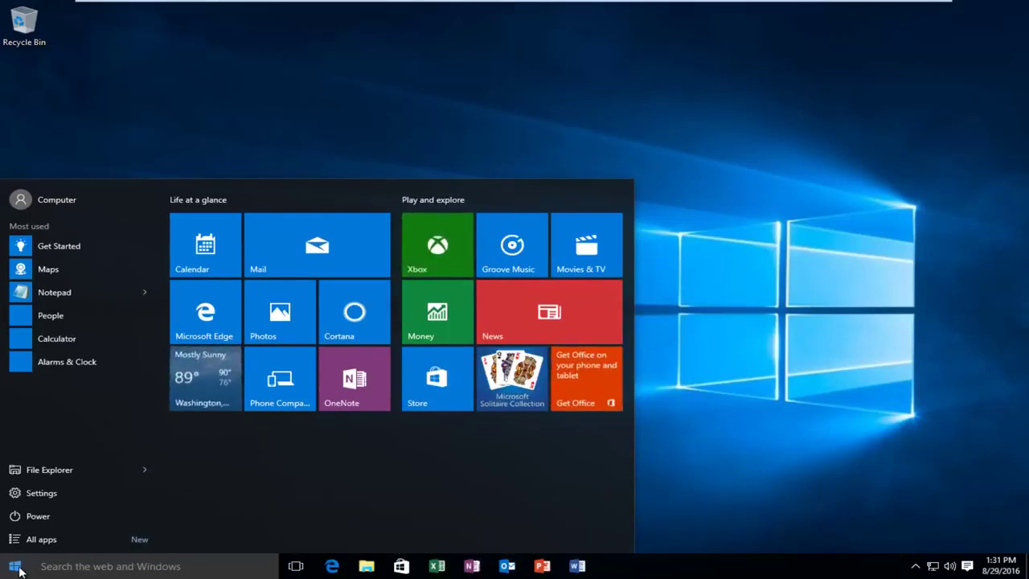
left_click(59, 569)
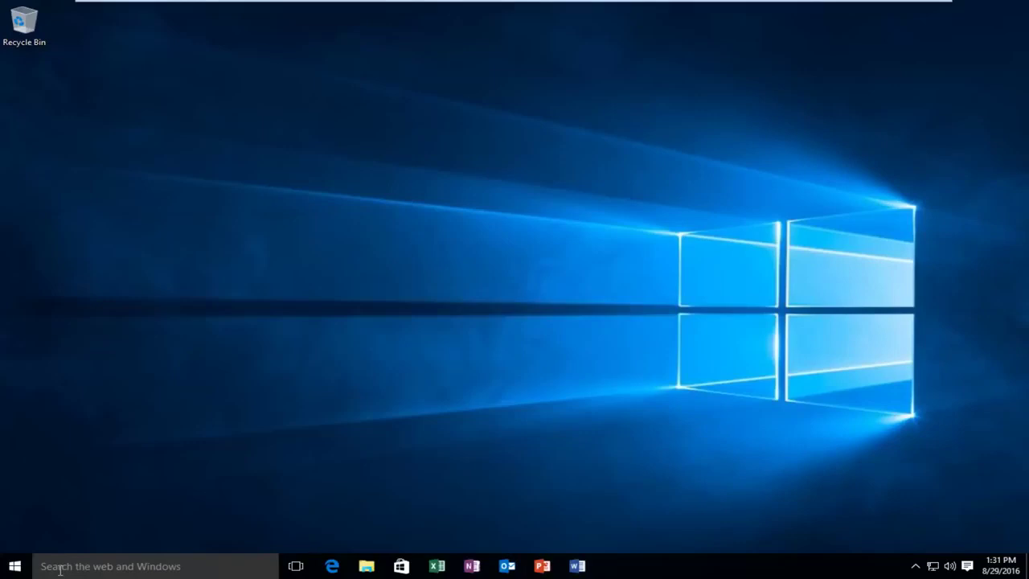
type("de")
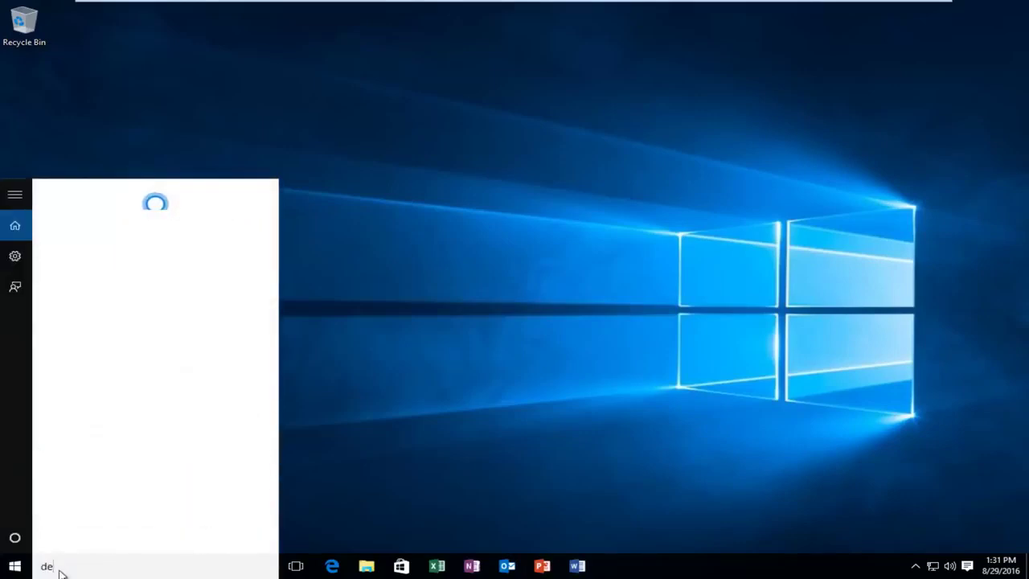
type("vice manager")
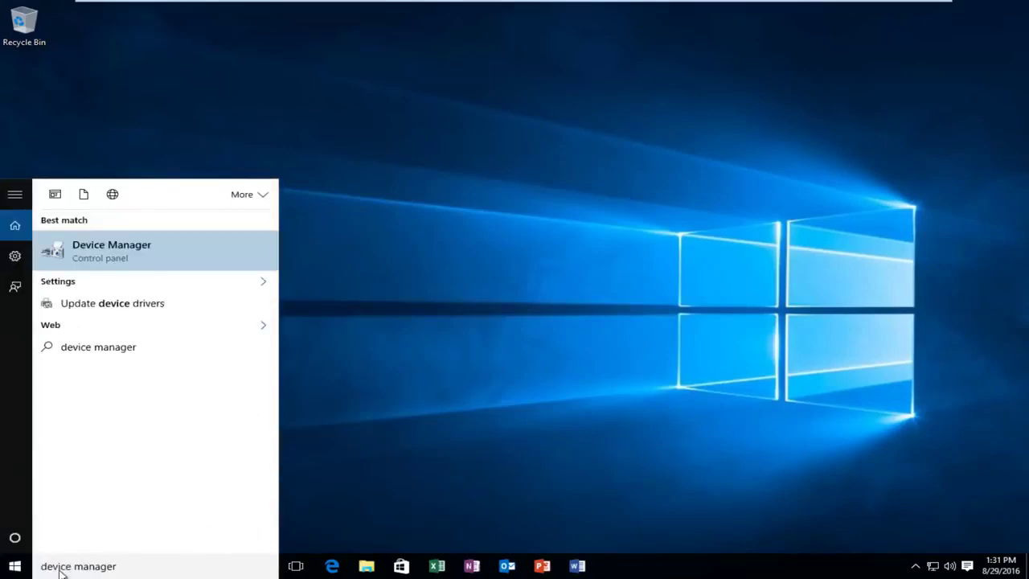
left_click(91, 257)
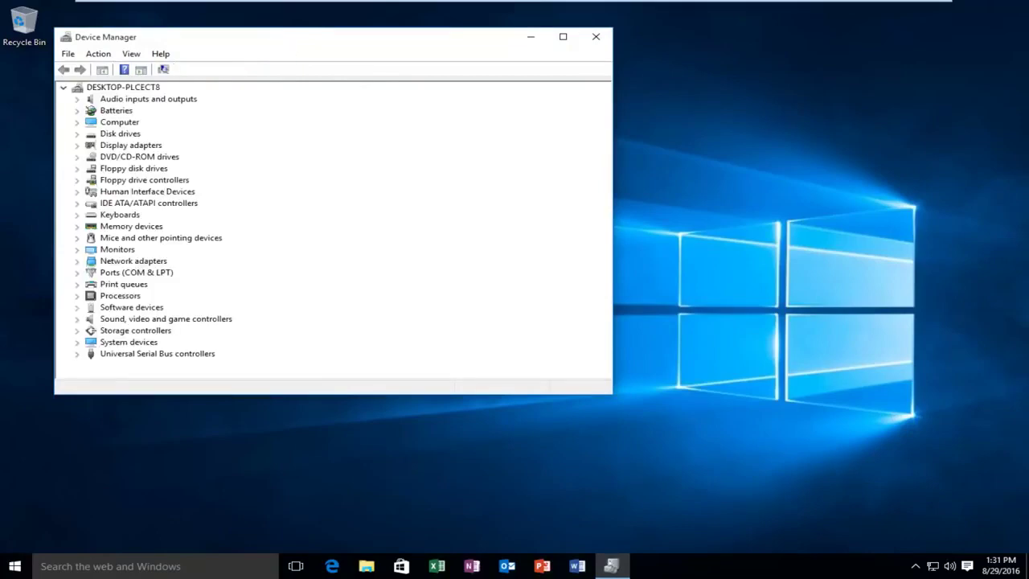
Step: Move the Device Manager window, expand Display adapters and select VMware SVGA 3D
left_click_drag(276, 45, 389, 64)
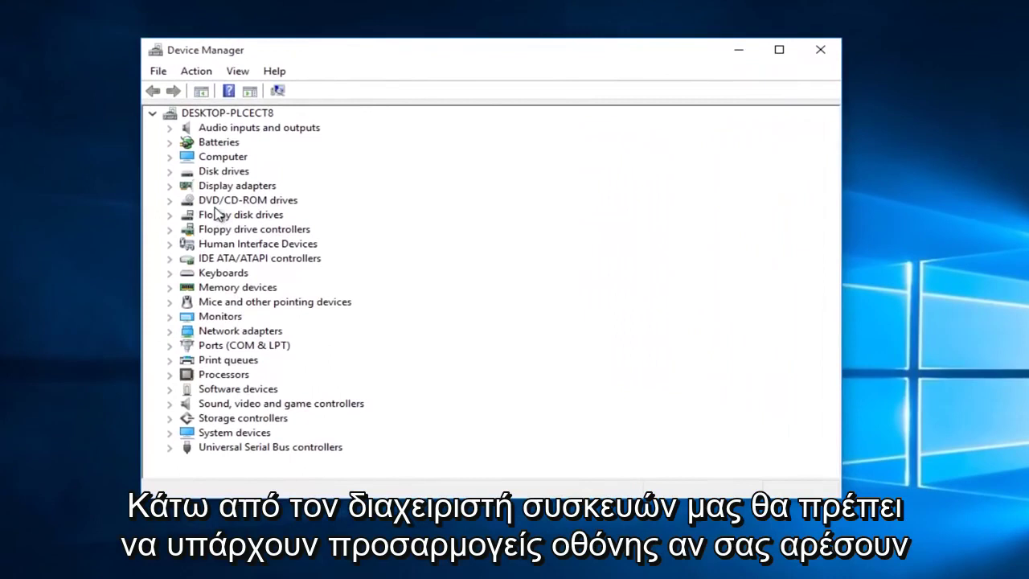
left_click(170, 188)
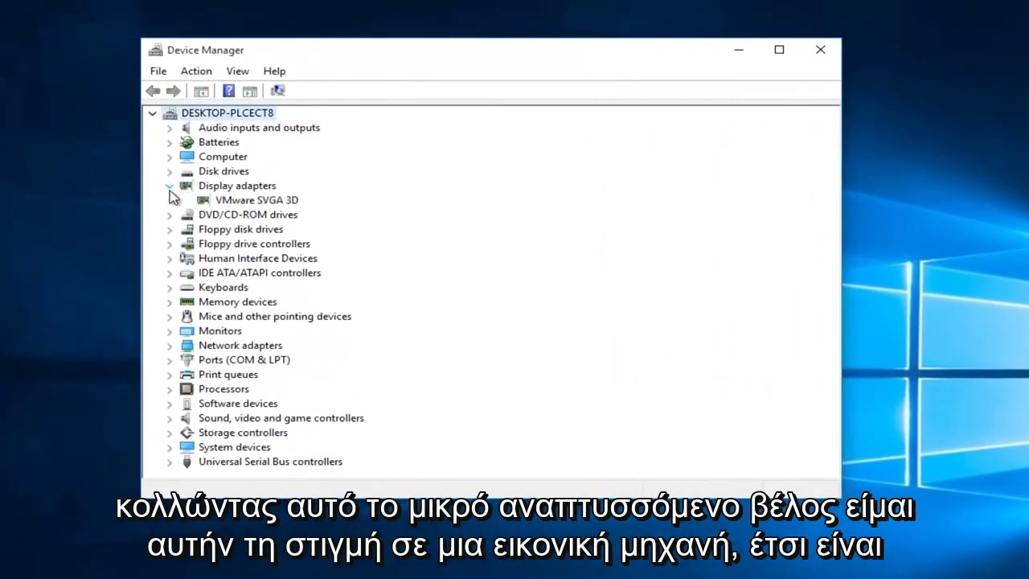
left_click(234, 203)
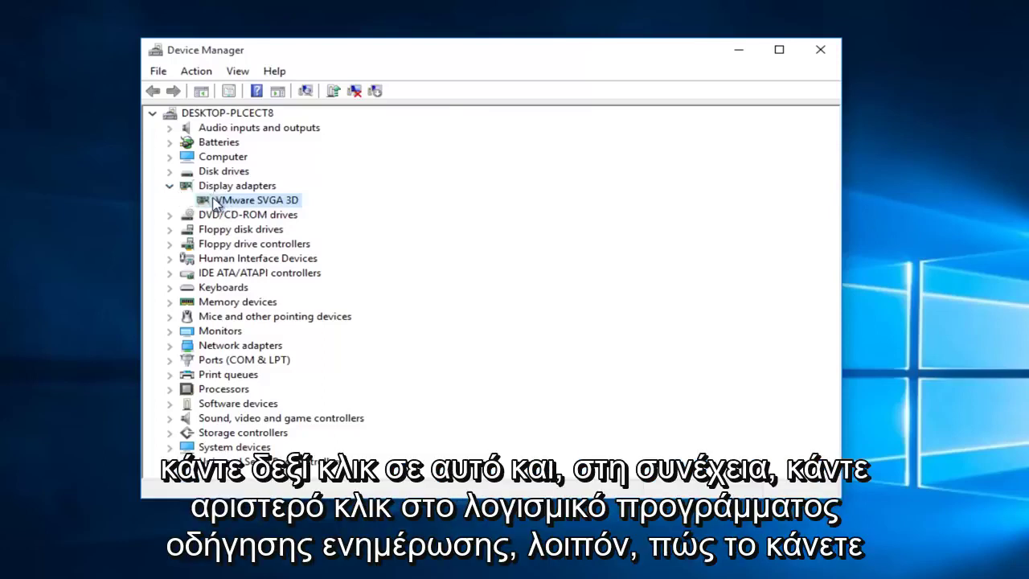
Step: Run an automatic driver search for VMware SVGA 3D, confirming the best driver is already installed
right_click(224, 204)
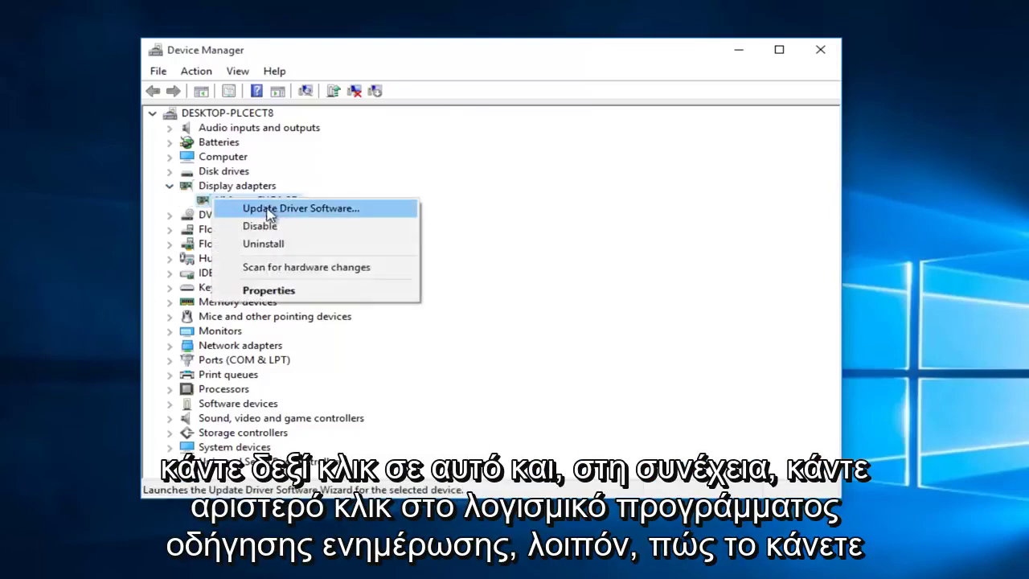
left_click(270, 207)
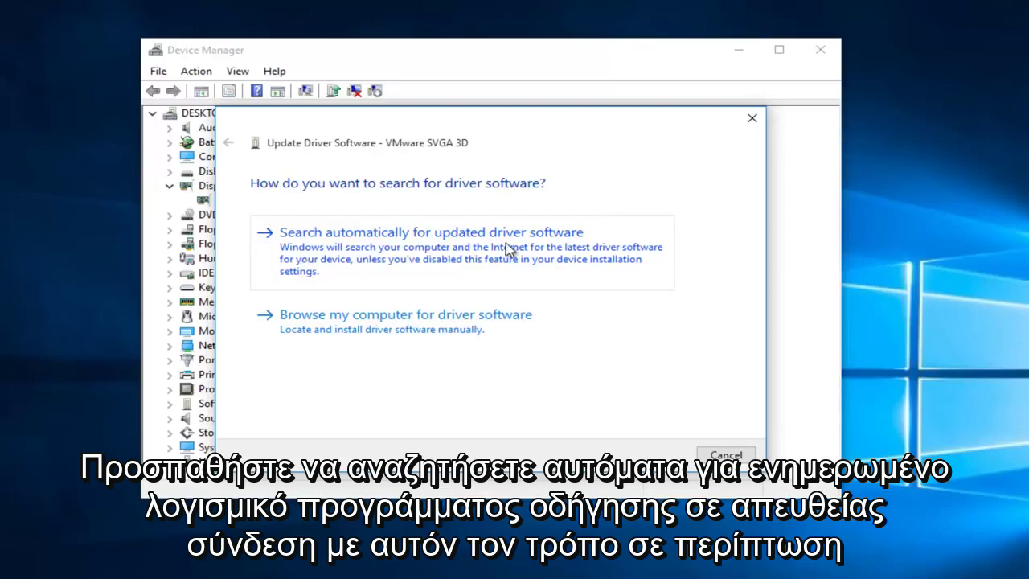
left_click(372, 249)
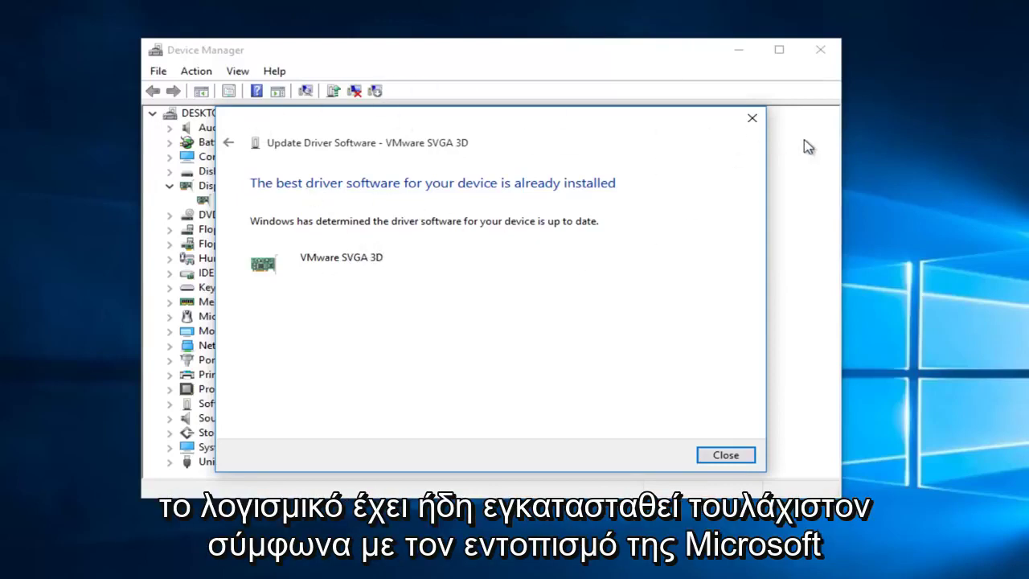
left_click(750, 120)
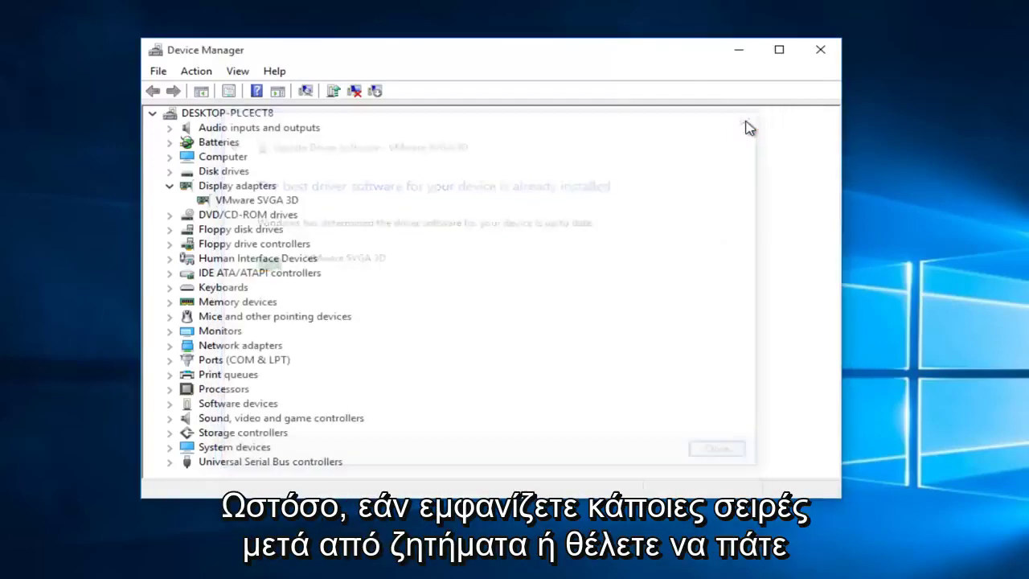
left_click(215, 188)
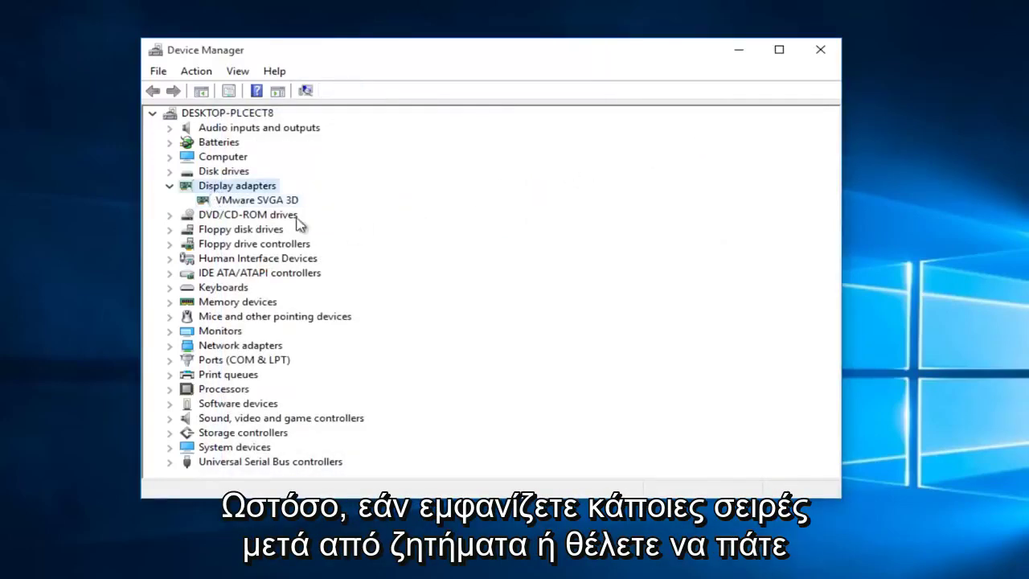
Step: Close Device Manager and search Google in Edge for 'nvidia video drivers'
left_click(821, 48)
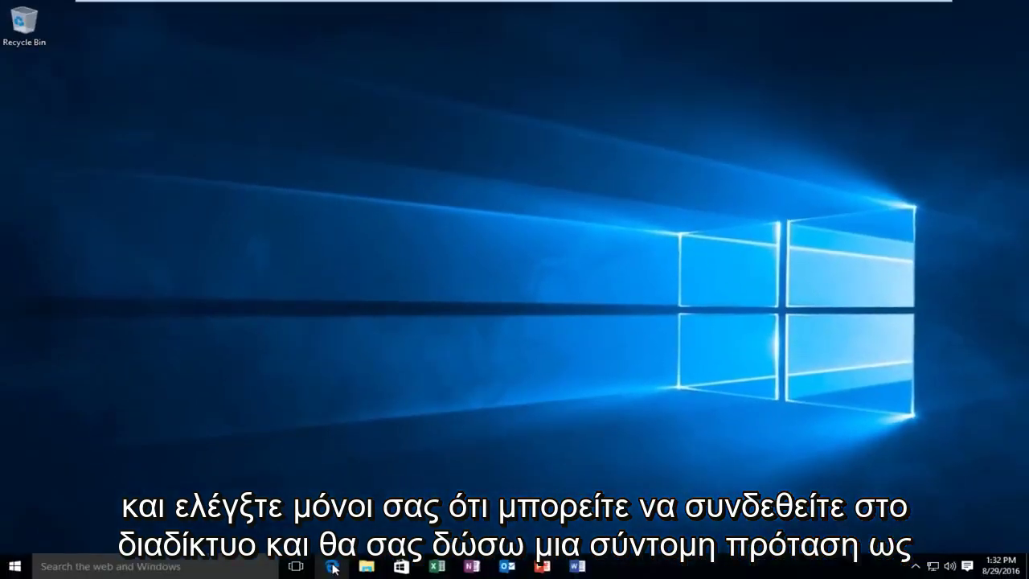
left_click(332, 566)
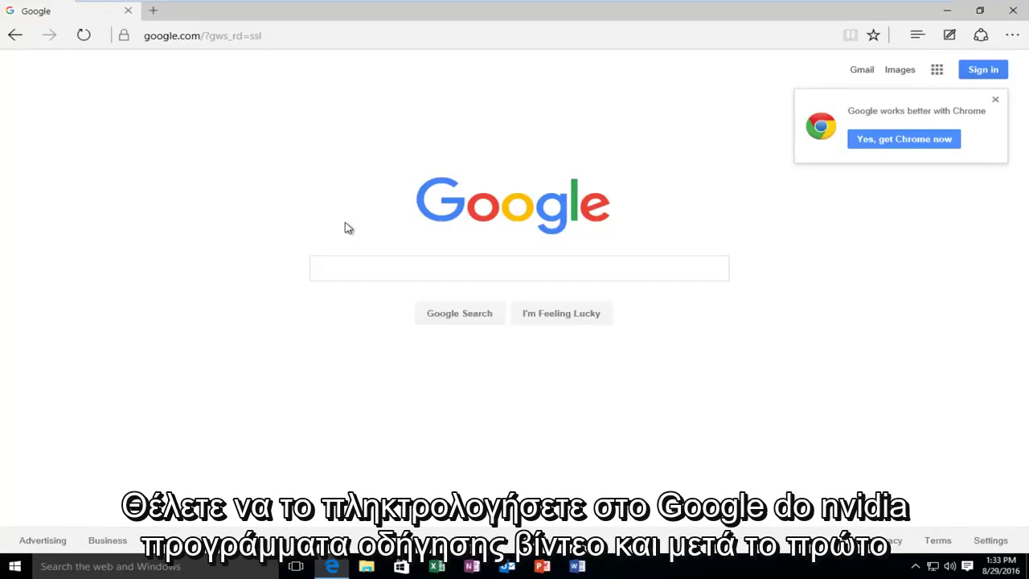
type("nvidia")
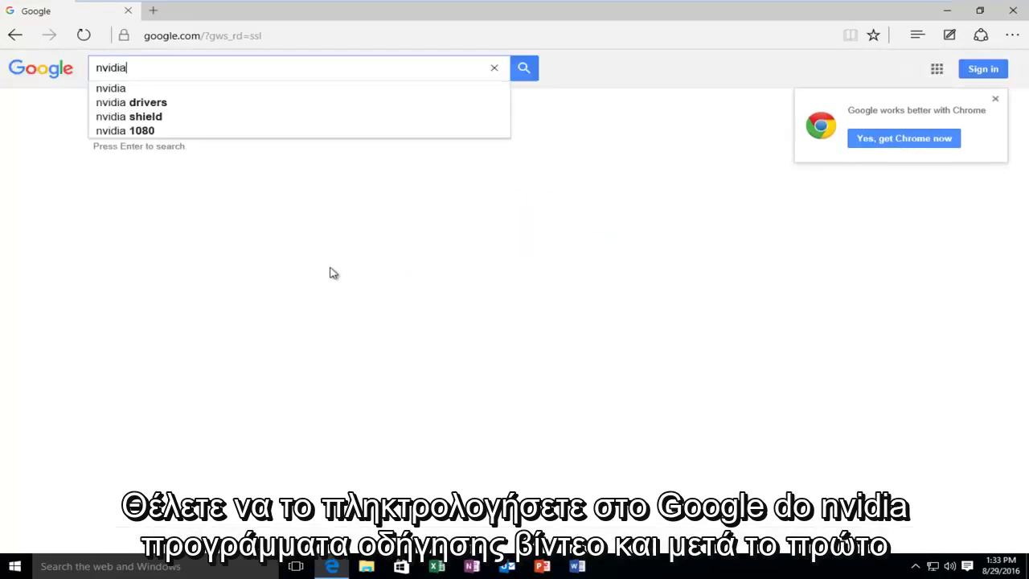
type(" video drivers")
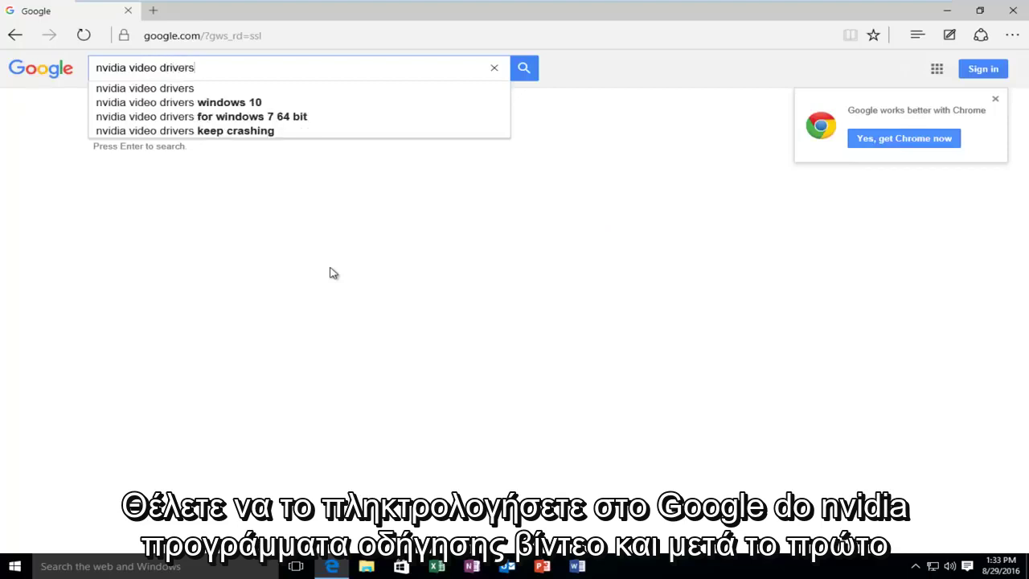
key("Return")
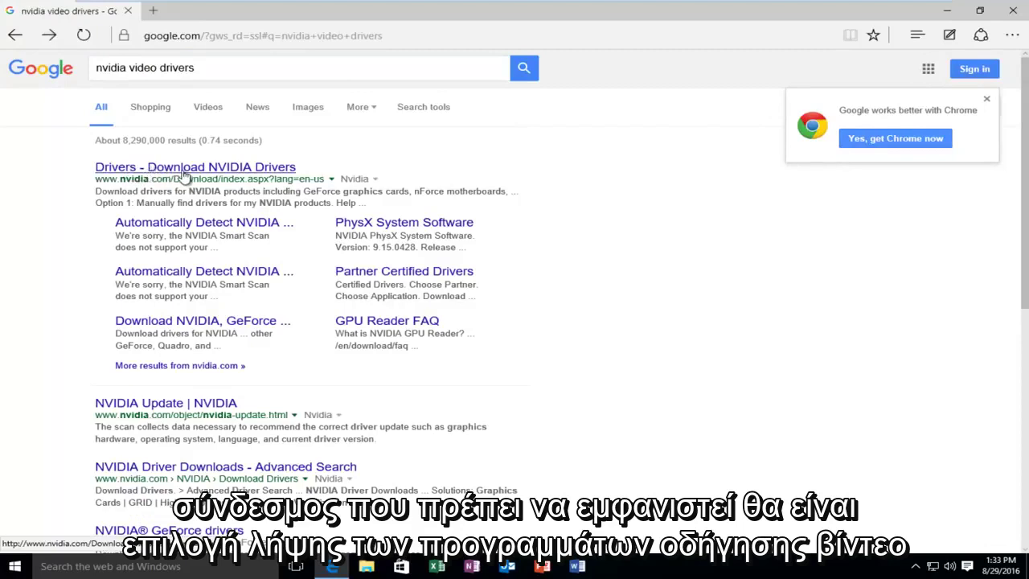
Step: Open NVIDIA's driver download page, keep GeForce as product type, and launch automatic driver detection
left_click(183, 167)
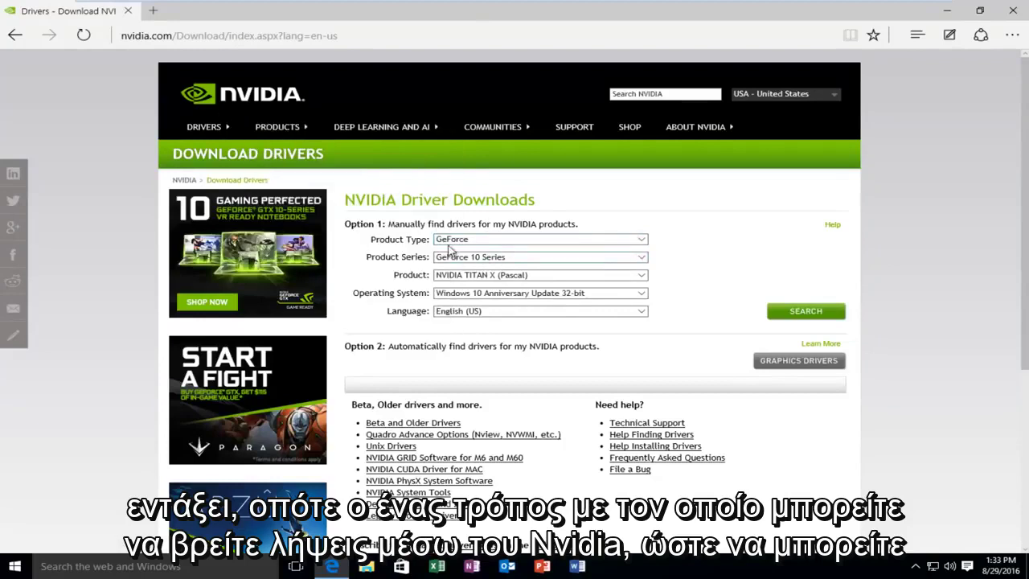
left_click(406, 238)
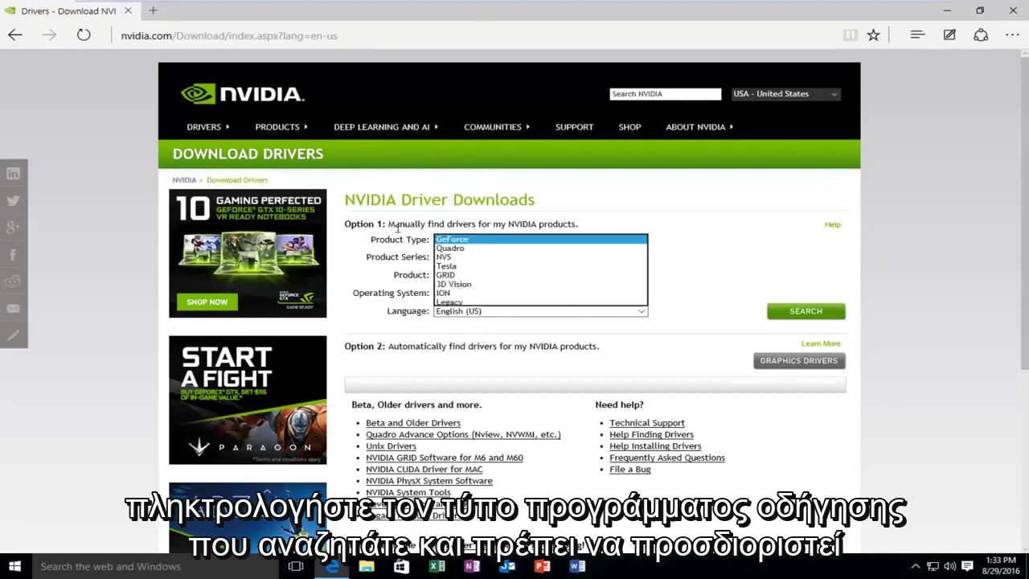
left_click(533, 244)
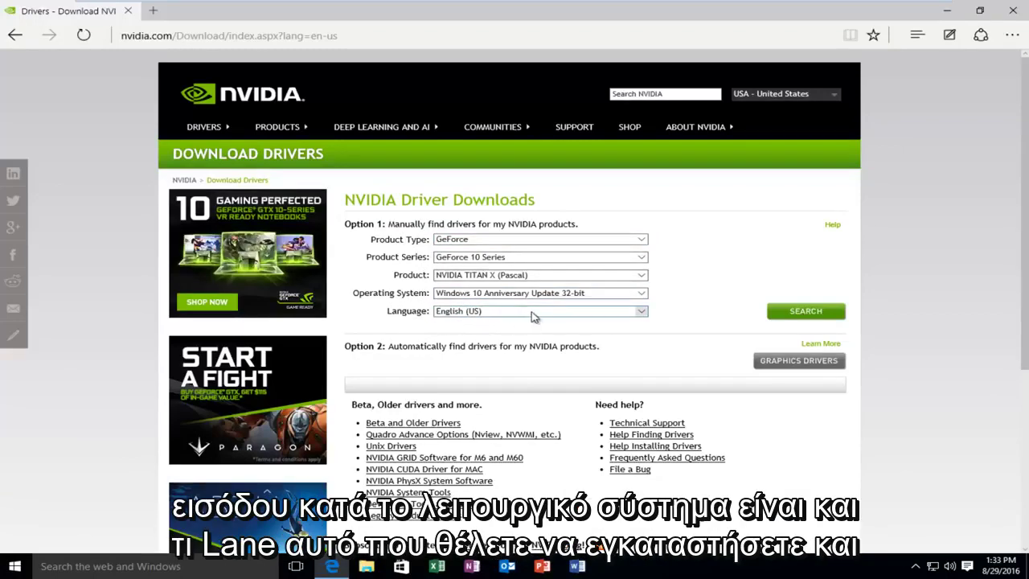
scroll(515, 321, "down", 1)
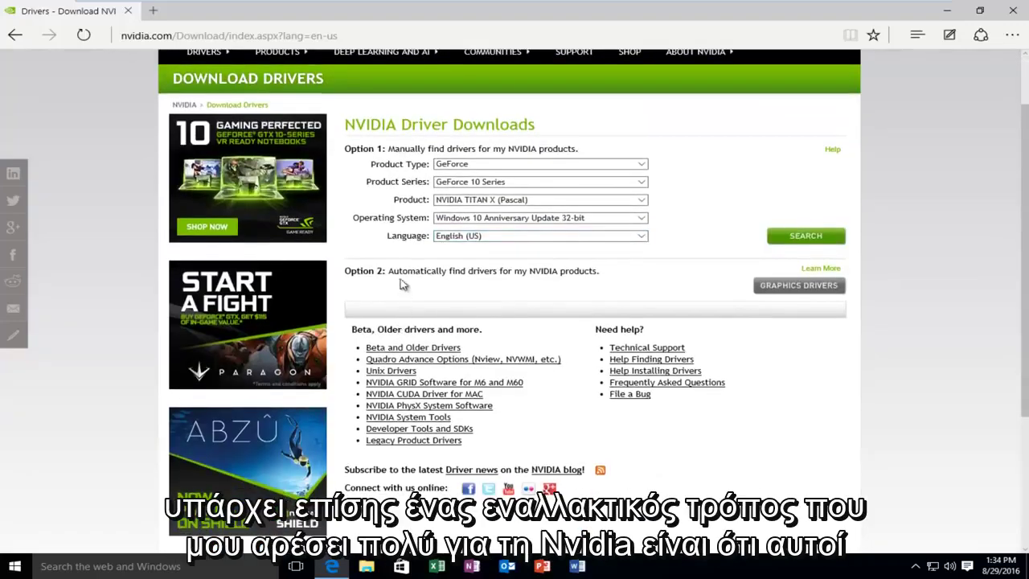
left_click_drag(390, 272, 510, 272)
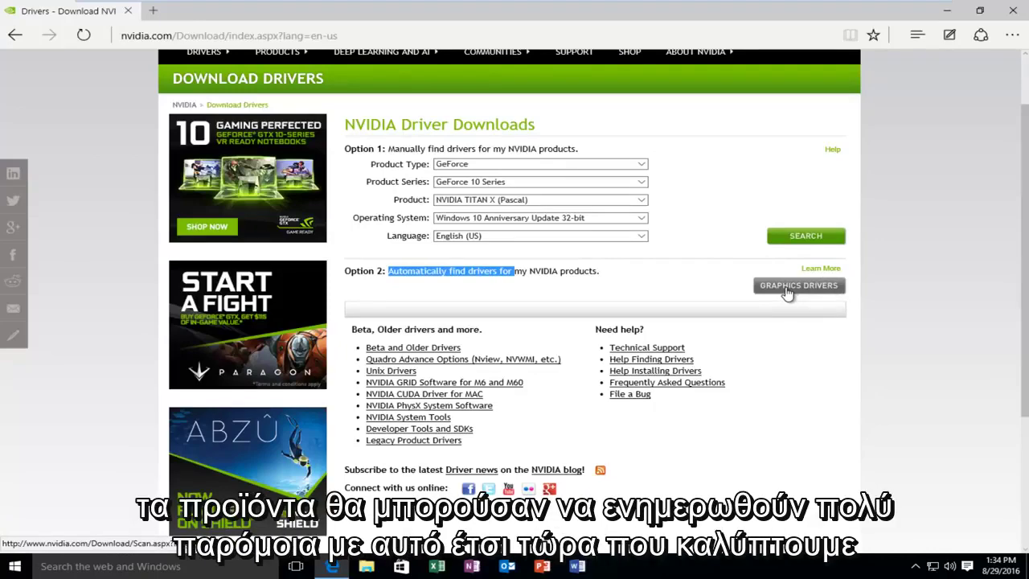
left_click(788, 288)
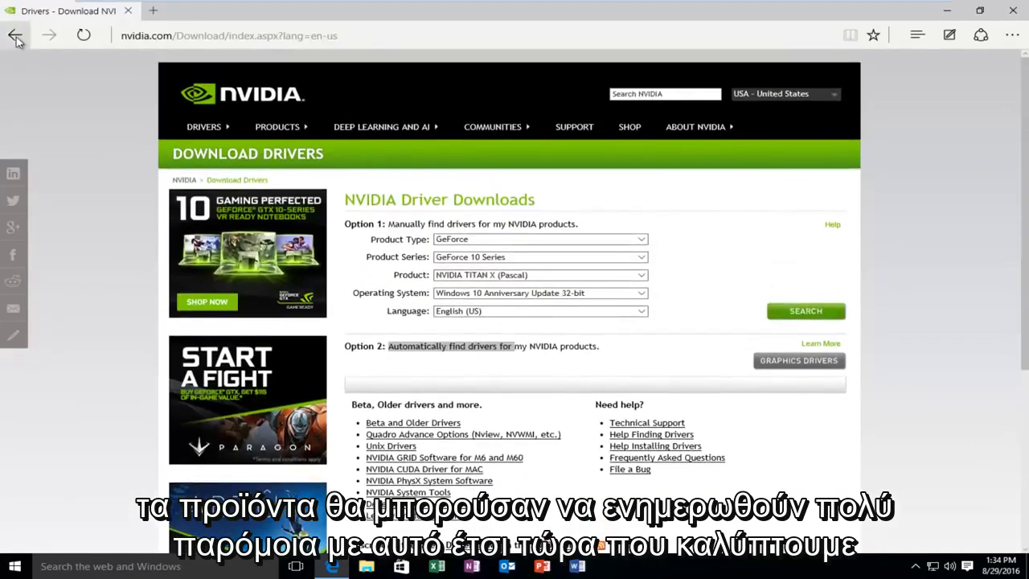
Step: Change the Google search to 'amd drivers' and open the 'Download Drivers - AMD.com' result
left_click(15, 37)
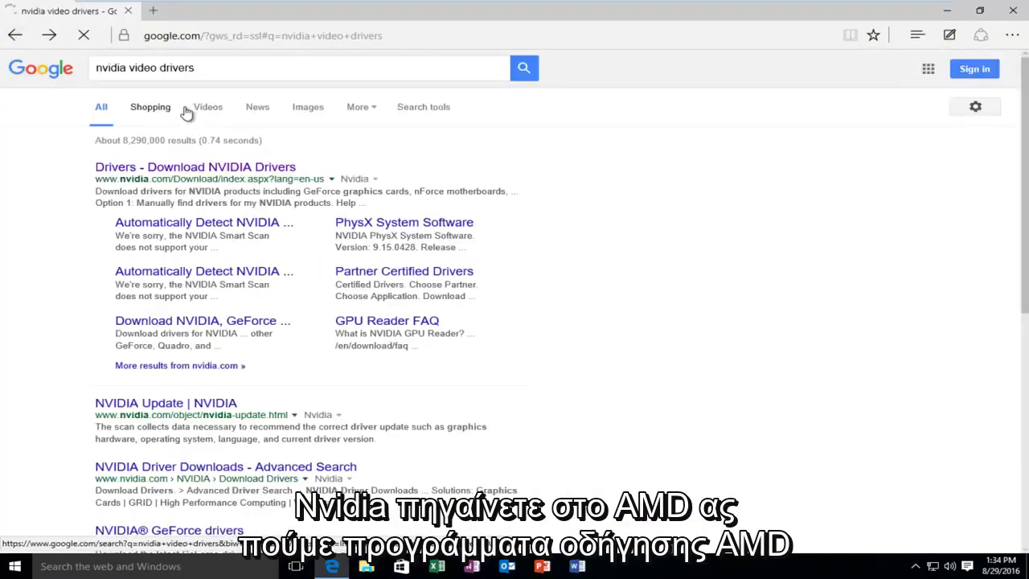
left_click(147, 68)
key("BackSpace")
key("BackSpace")
key("BackSpace")
key("BackSpace")
key("BackSpace")
key("BackSpace")
key("BackSpace")
key("BackSpace")
key("BackSpace")
key("BackSpace")
key("BackSpace")
key("BackSpace")
key("BackSpace")
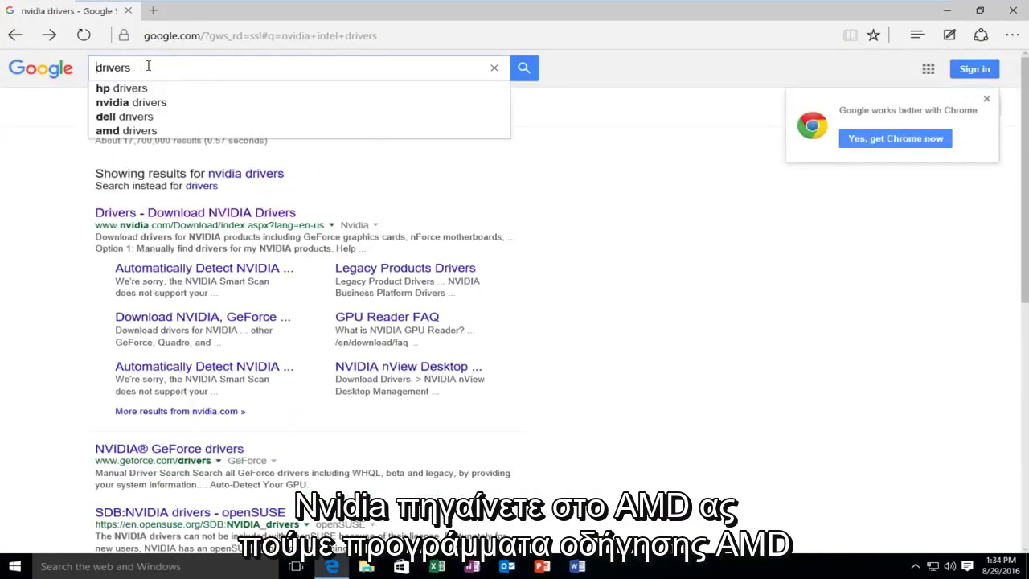
type("amd")
key("Return")
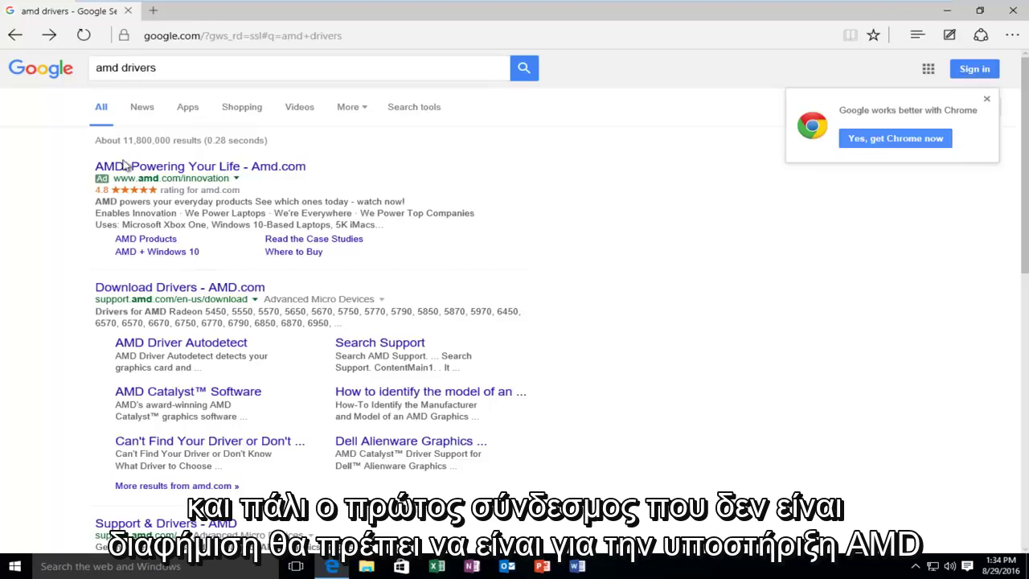
left_click(145, 291)
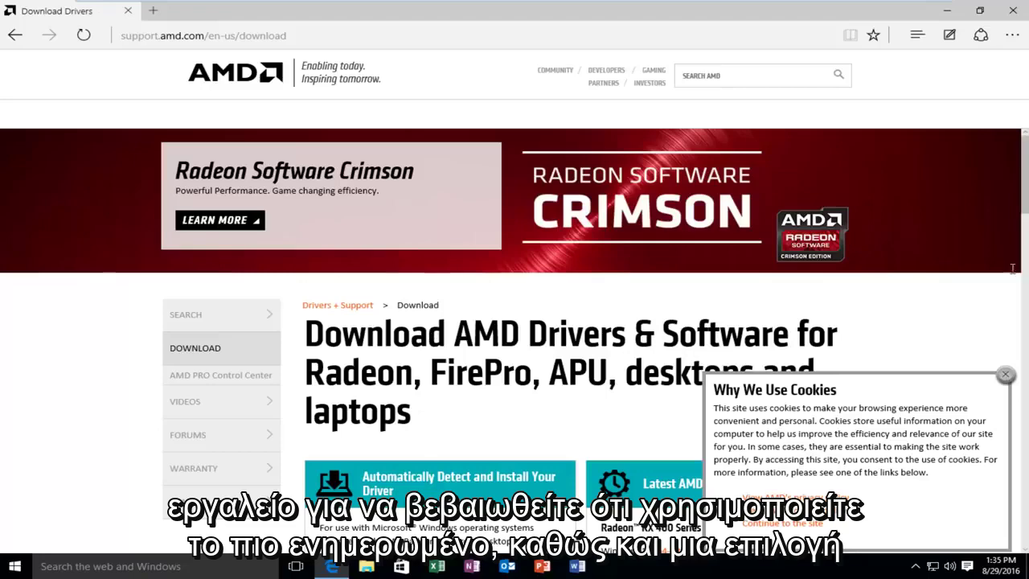
Step: Dismiss AMD's cookie notice and browse the automatic and manual driver download options
left_click(1005, 375)
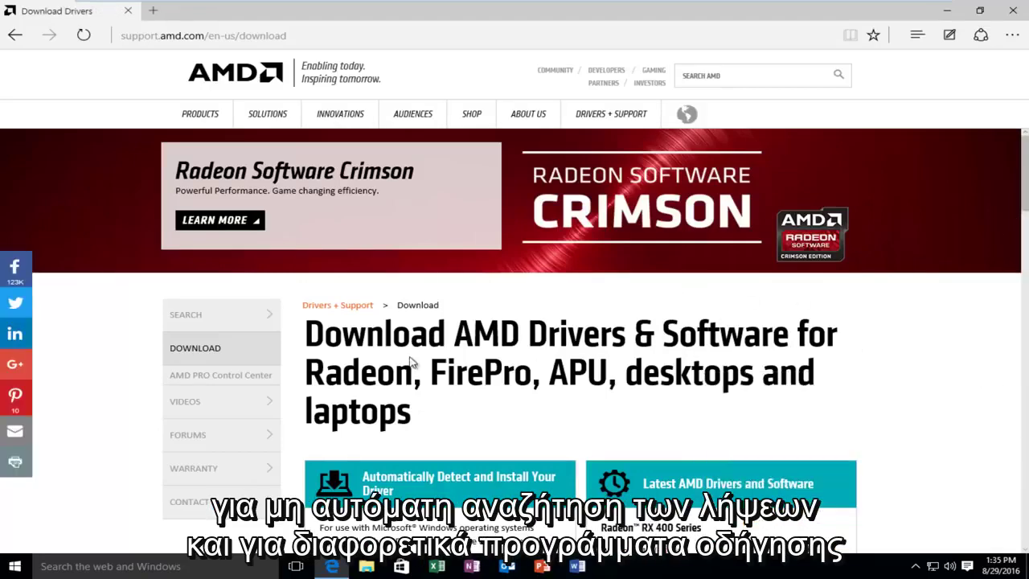
scroll(450, 375, "down", 2)
scroll(505, 354, "down", 4)
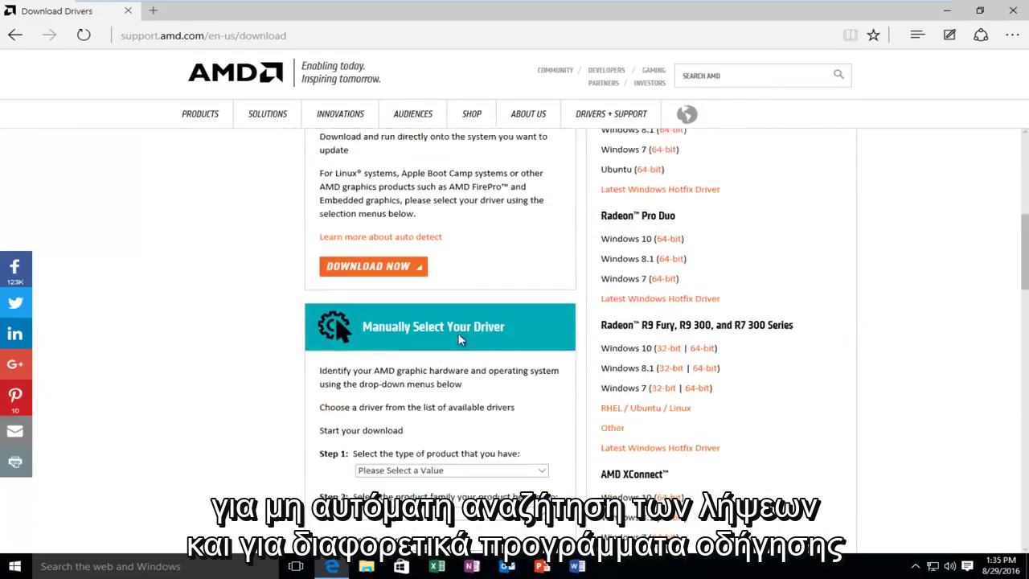
scroll(412, 337, "up", 2)
scroll(412, 337, "up", 1)
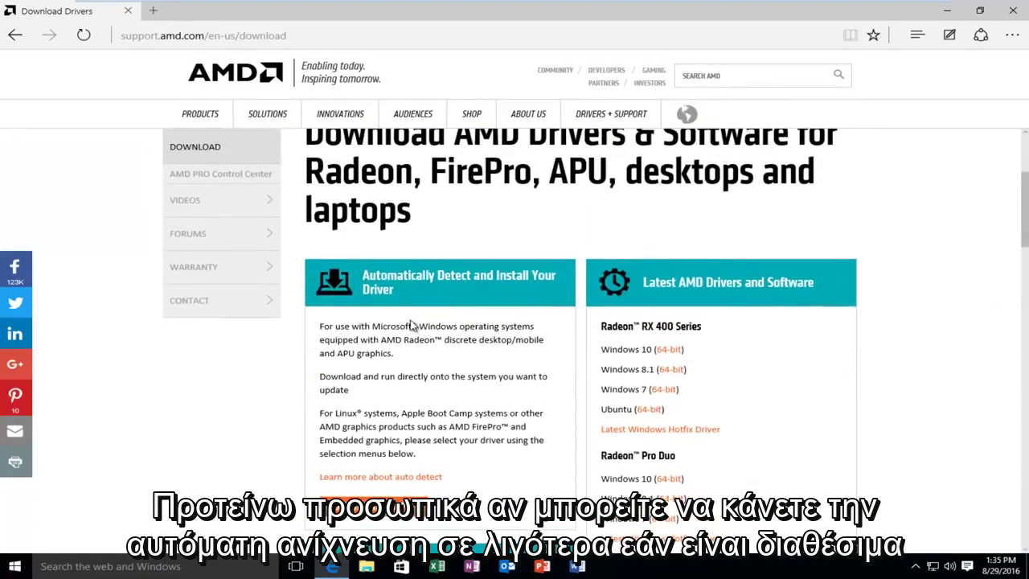
left_click_drag(373, 276, 440, 278)
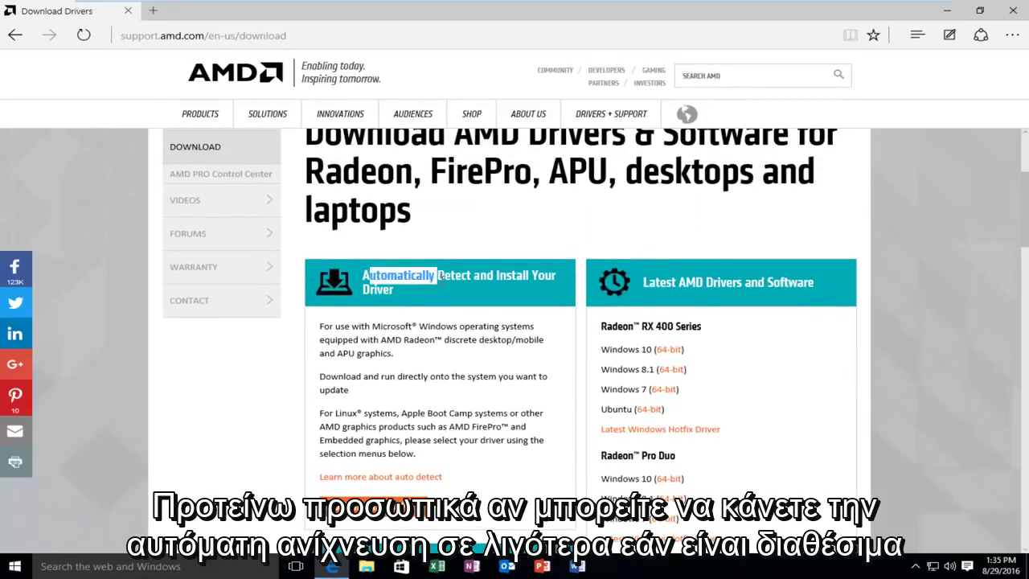
left_click(398, 297)
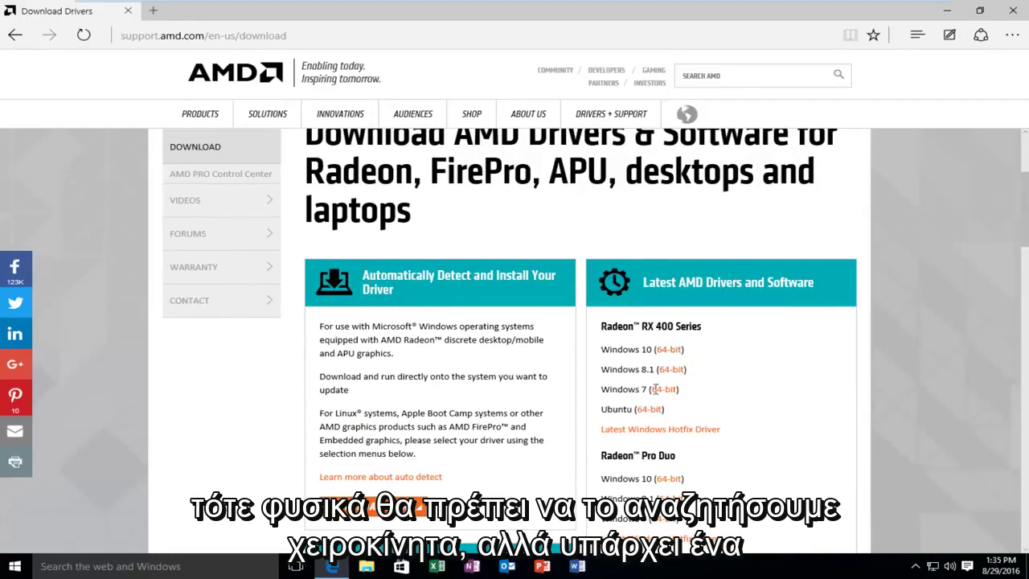
Step: Highlight the Automatically Detect heading, then return to the 'amd drivers' search results
scroll(432, 308, "down", 2)
scroll(431, 308, "up", 2)
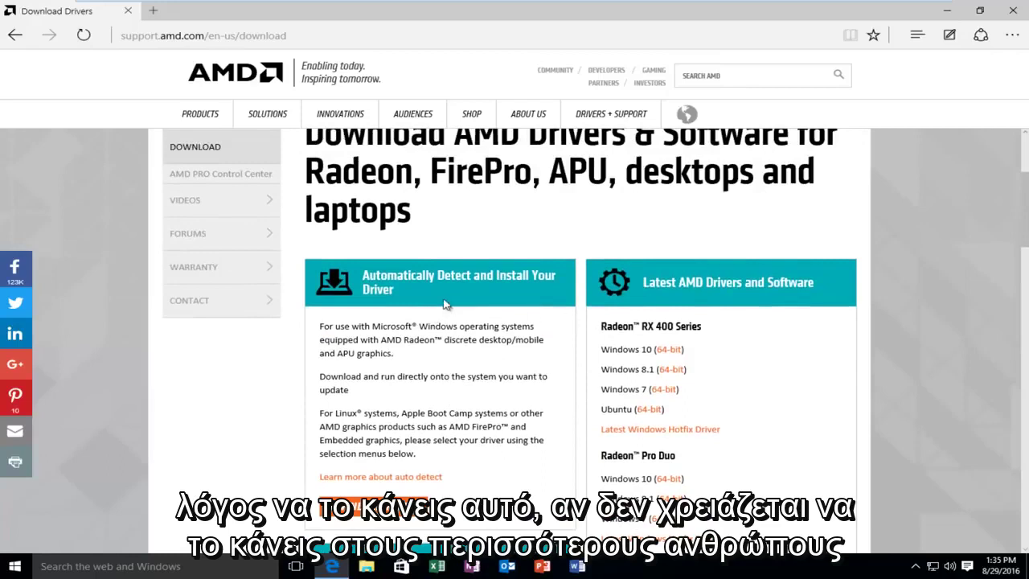
left_click_drag(381, 286, 364, 272)
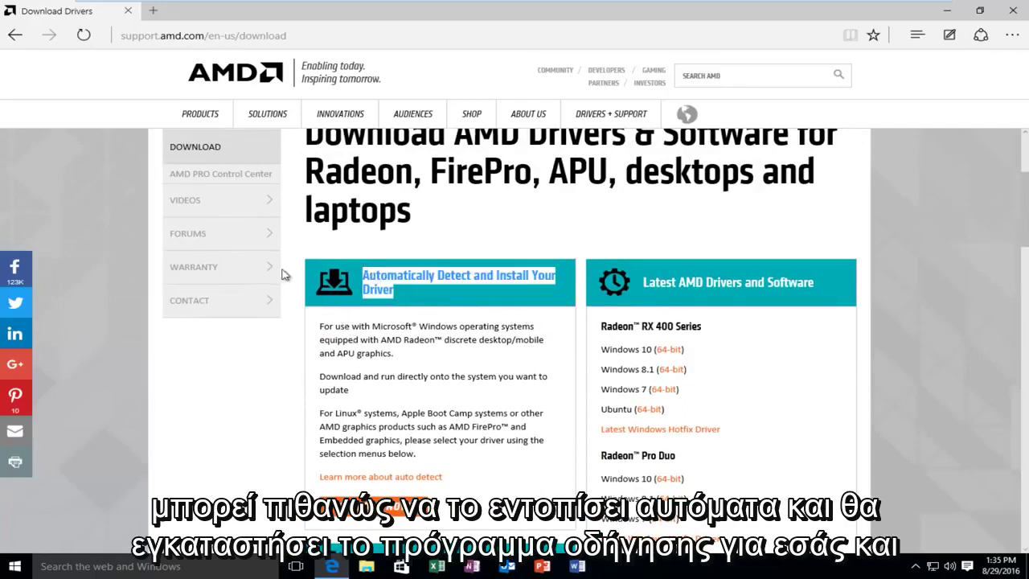
left_click(11, 36)
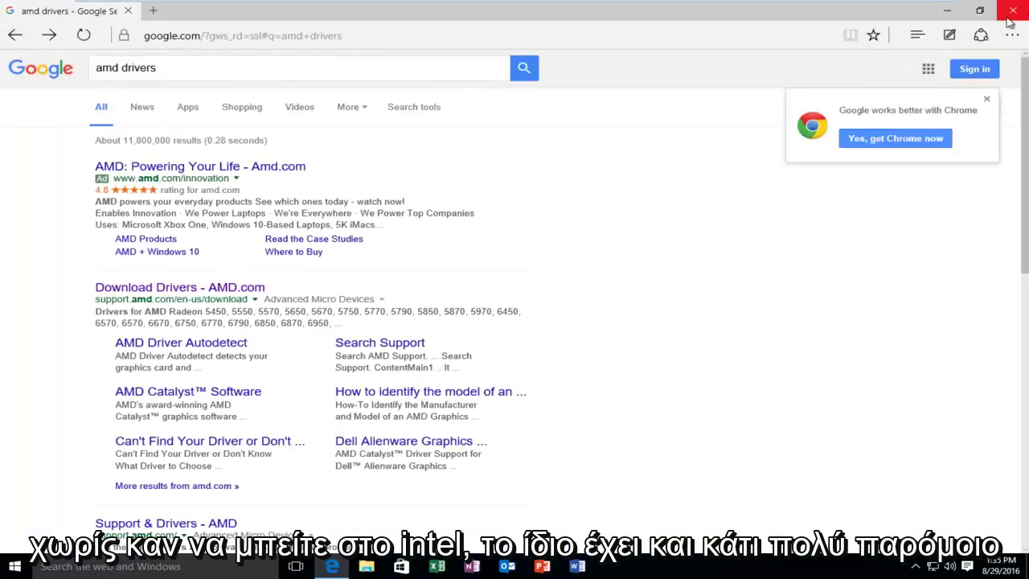
Step: Close Edge, dismiss the Explorer.EXE error, and search the Start menu for 'device manager'
left_click(1013, 13)
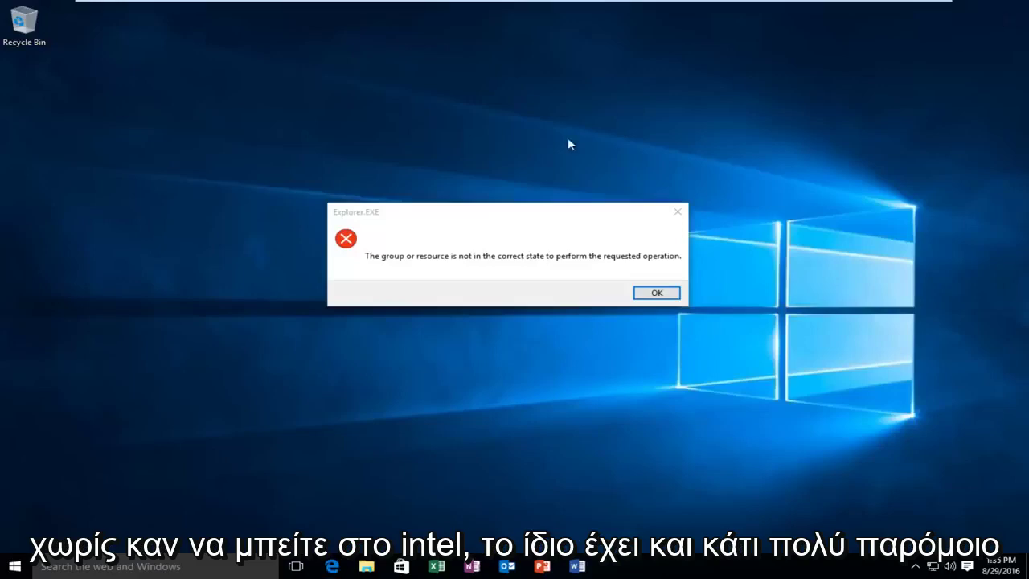
left_click(651, 295)
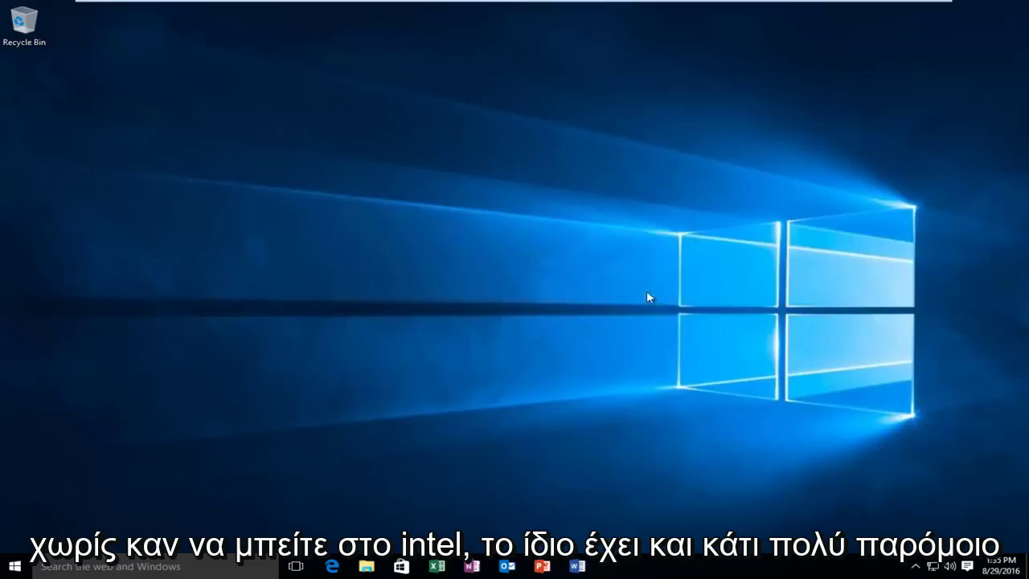
left_click(14, 567)
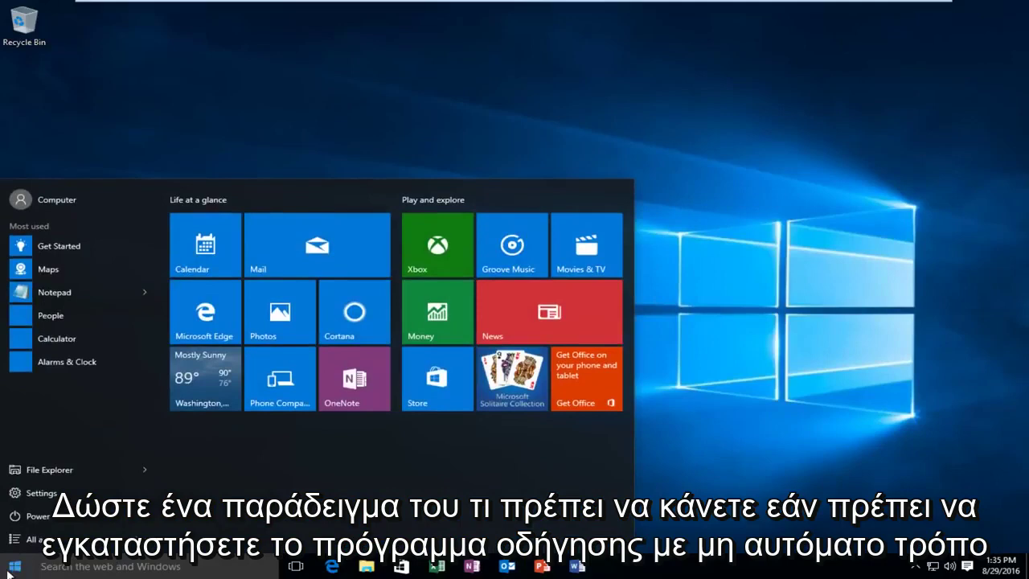
left_click(80, 568)
type("d")
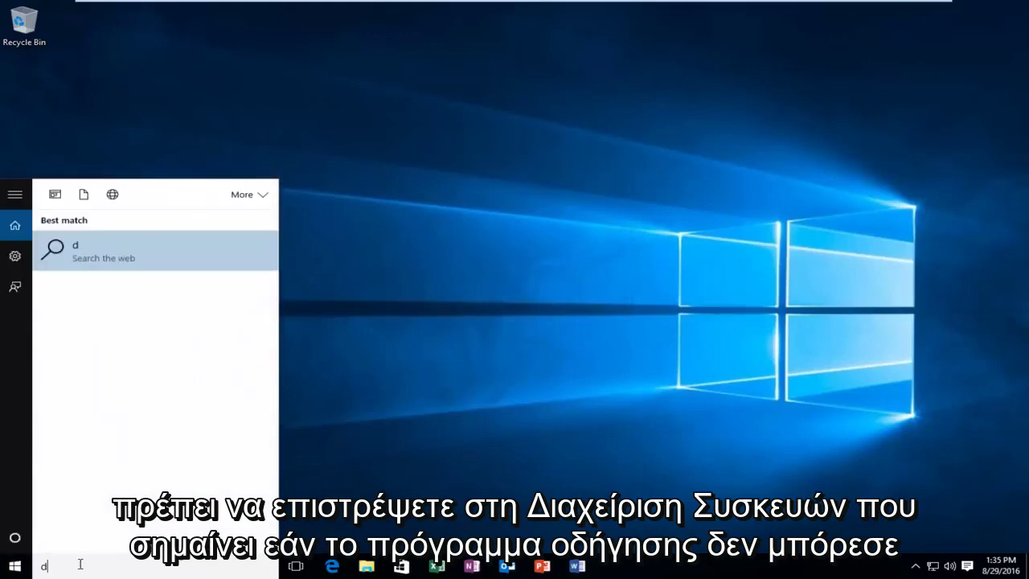
type("evice manager")
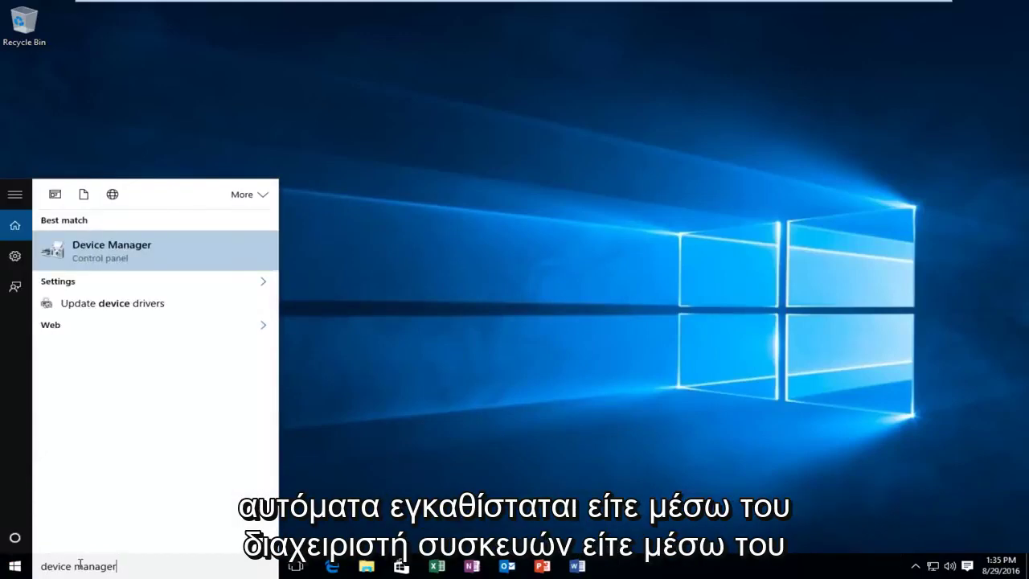
Step: Reopen Device Manager, expand Display adapters, and start Update Driver Software for VMware SVGA 3D
left_click(86, 258)
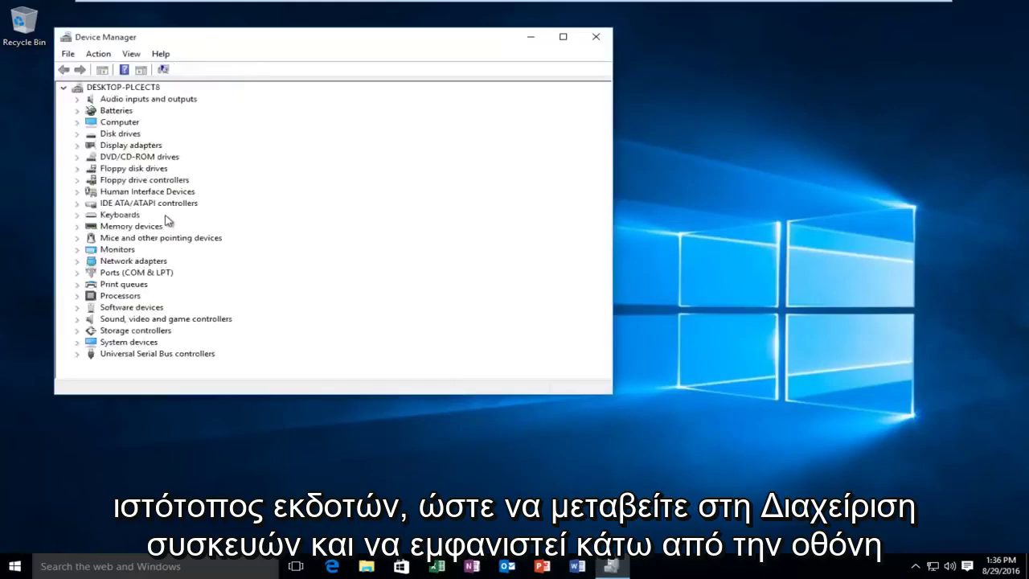
left_click_drag(248, 44, 338, 56)
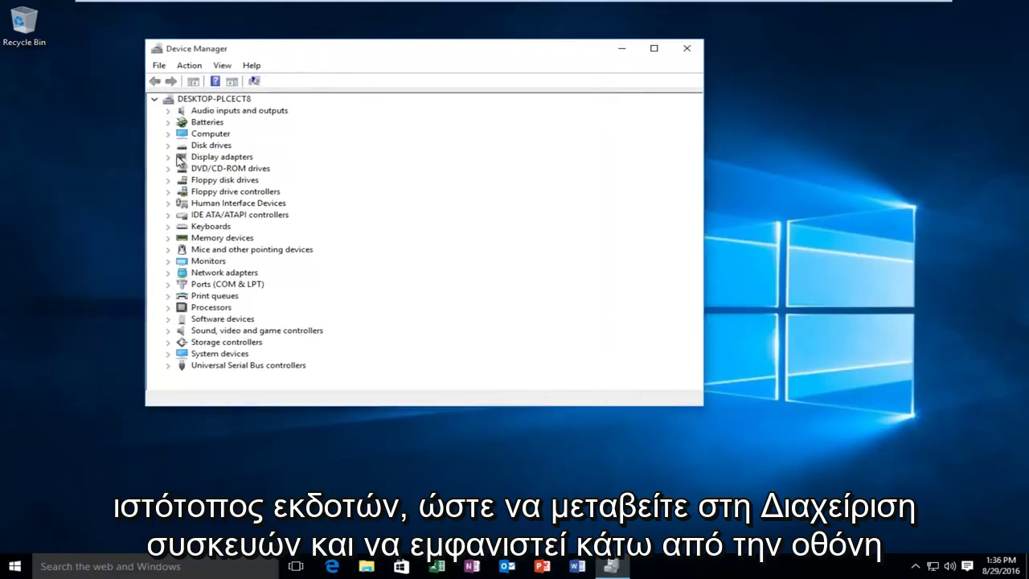
left_click(169, 158)
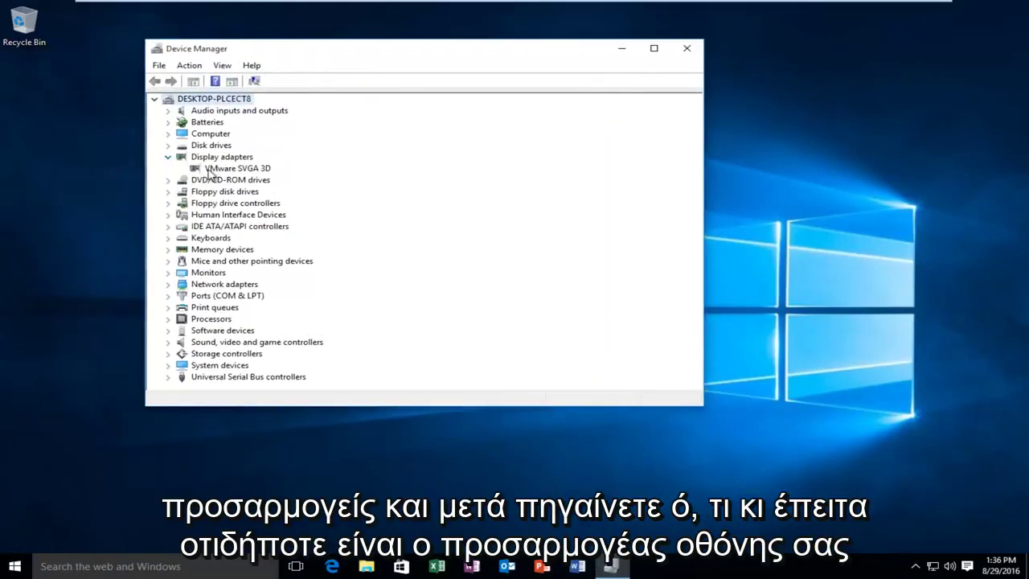
left_click(216, 170)
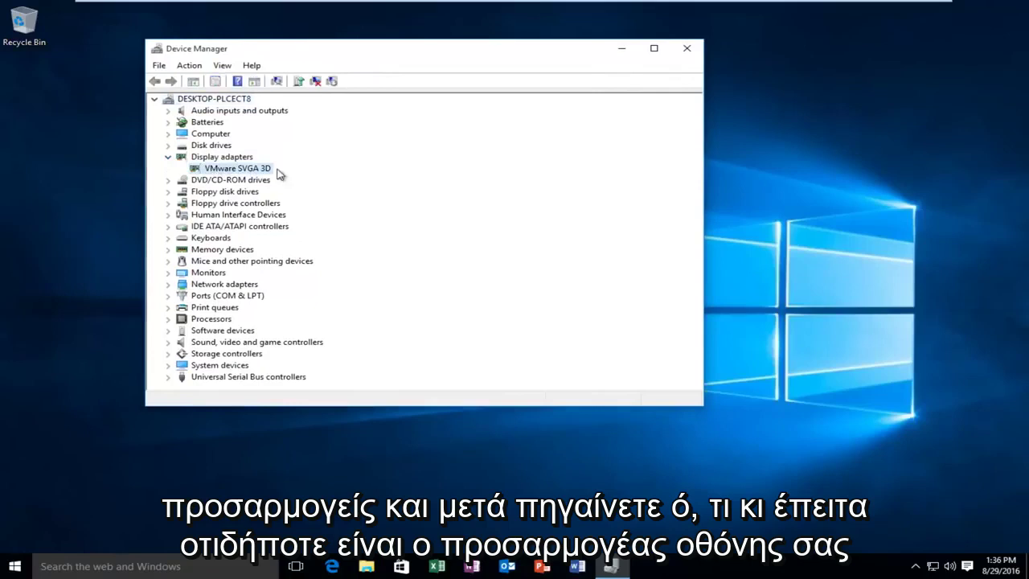
right_click(225, 167)
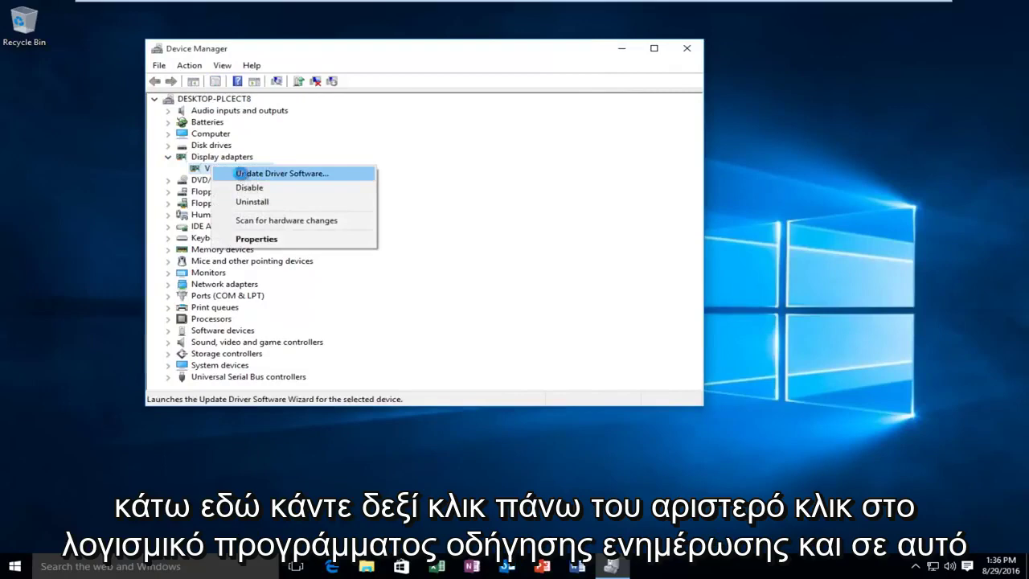
left_click(236, 173)
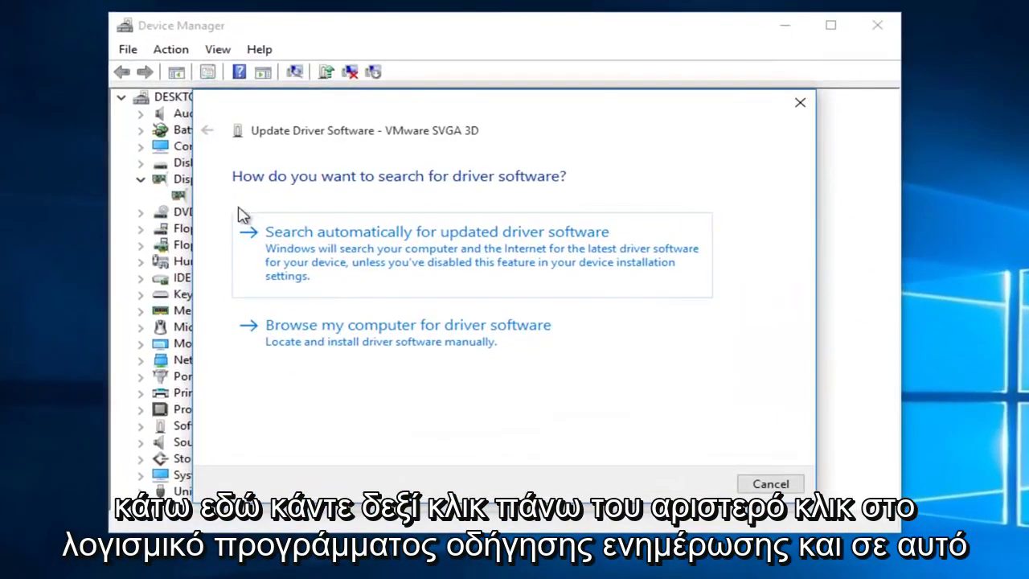